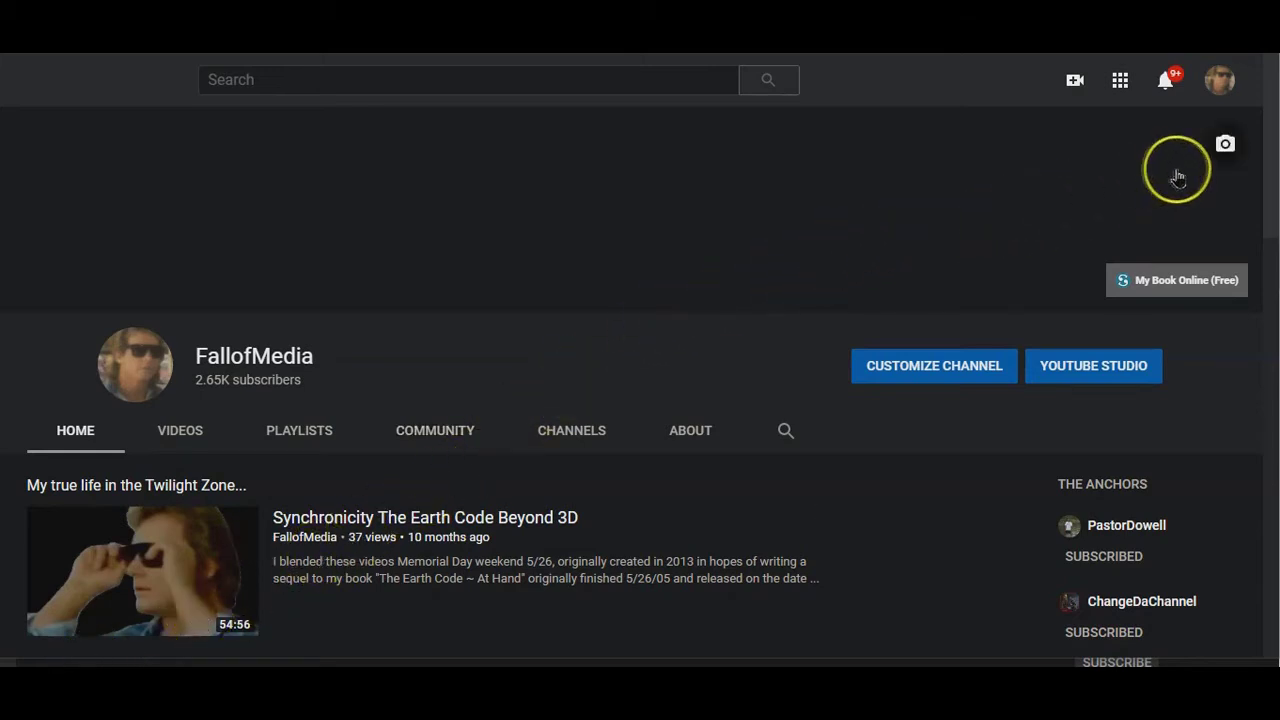
Upload pilt.png as the channel banner and bring it into the crop editor
click(1226, 146)
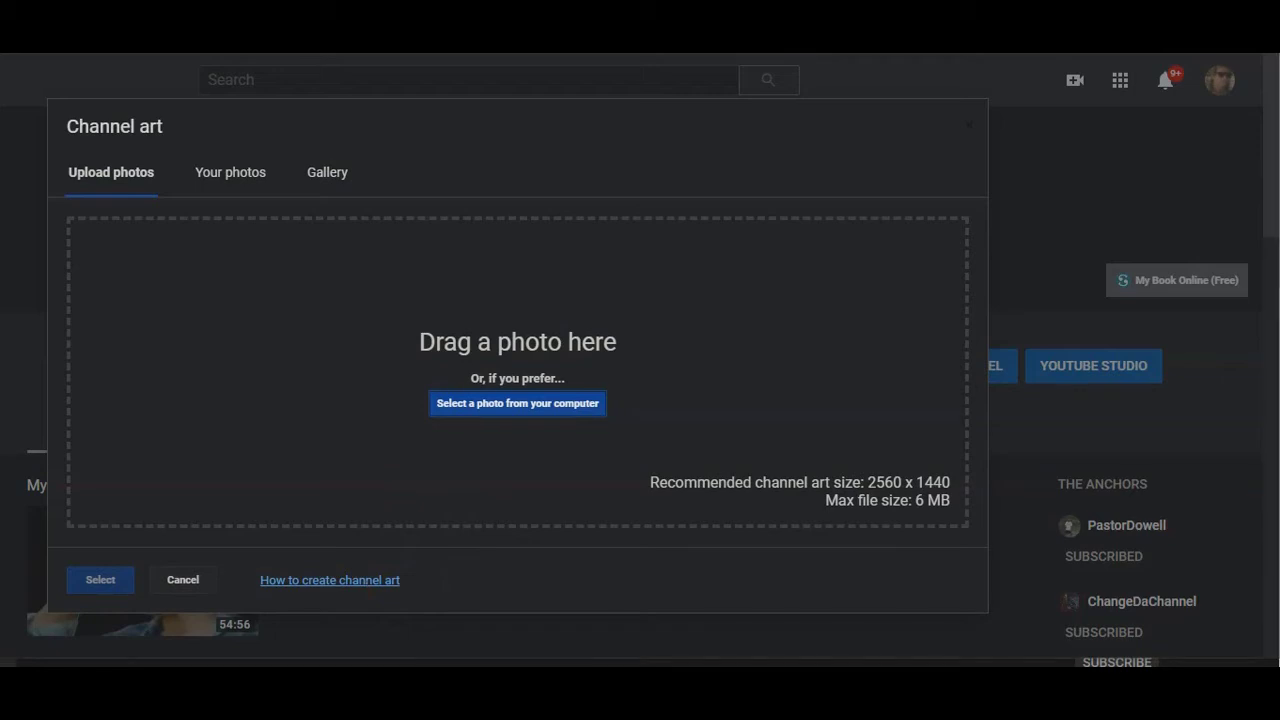
key(alt+Tab)
drag(560, 548, 755, 400)
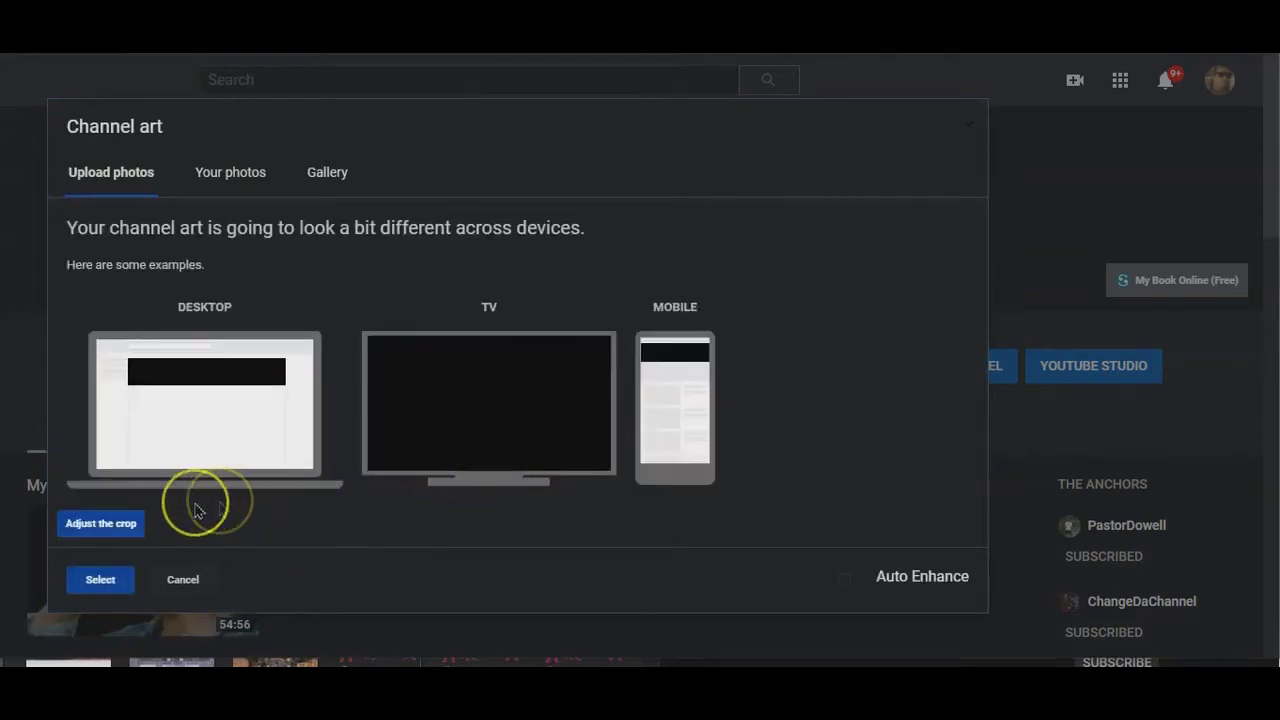
click(100, 524)
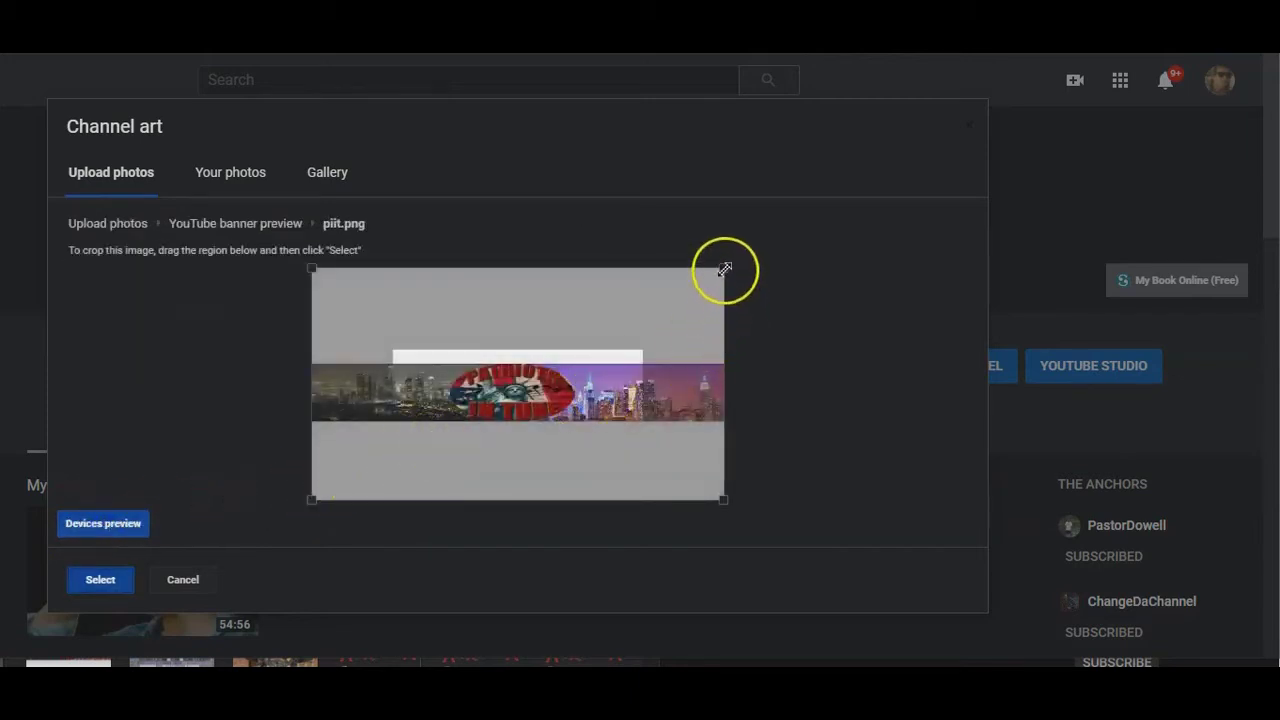
Shrink the crop box from its top-right corner and nudge it to center the skyline
drag(726, 271, 708, 316)
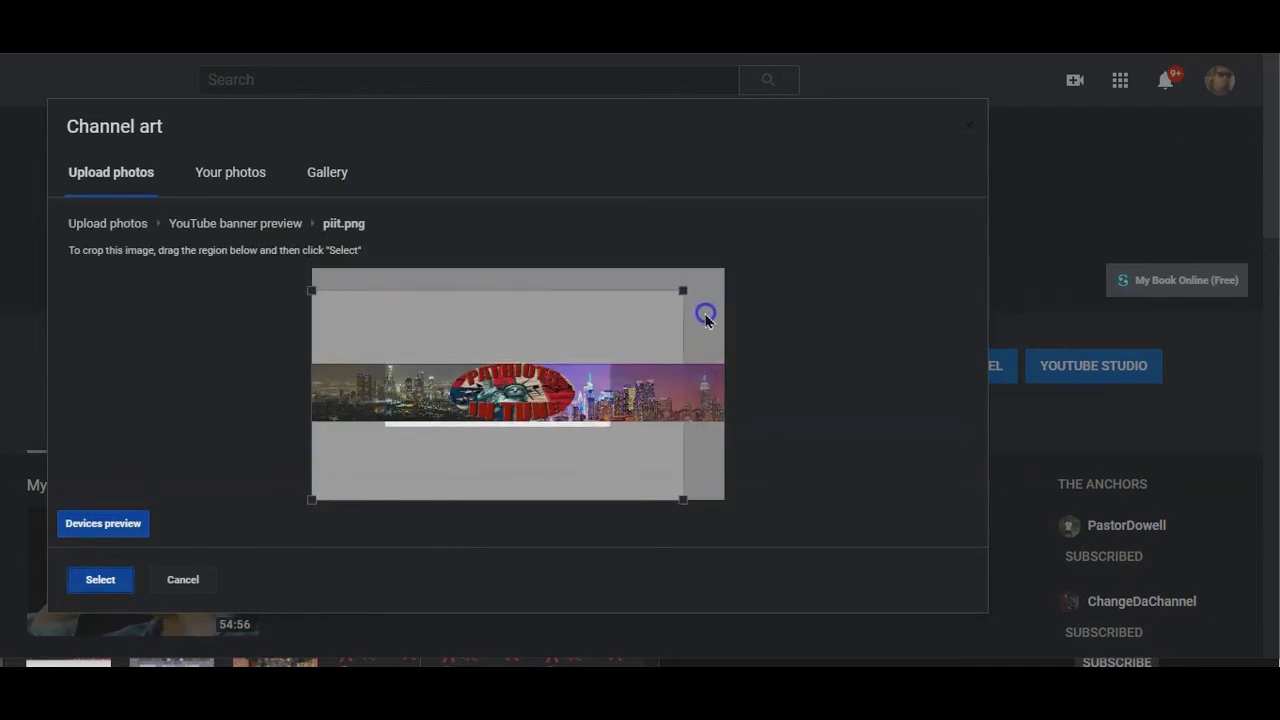
drag(632, 400, 653, 395)
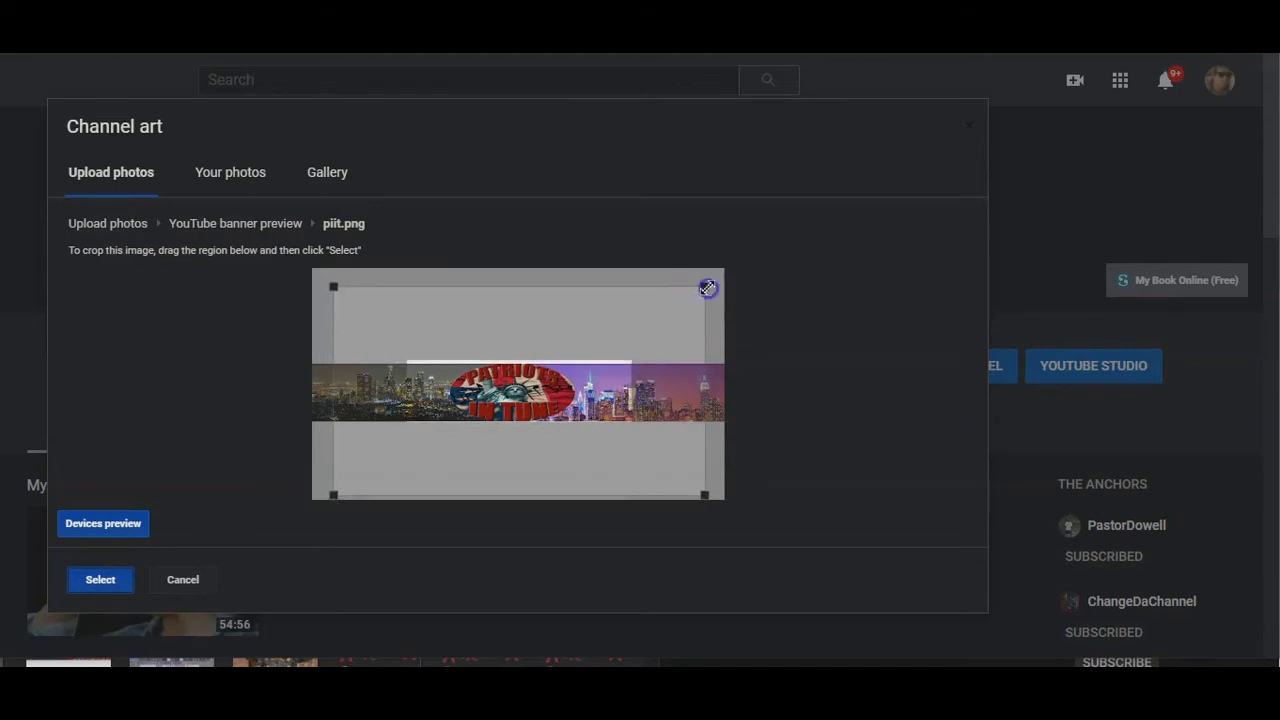
drag(706, 288, 700, 318)
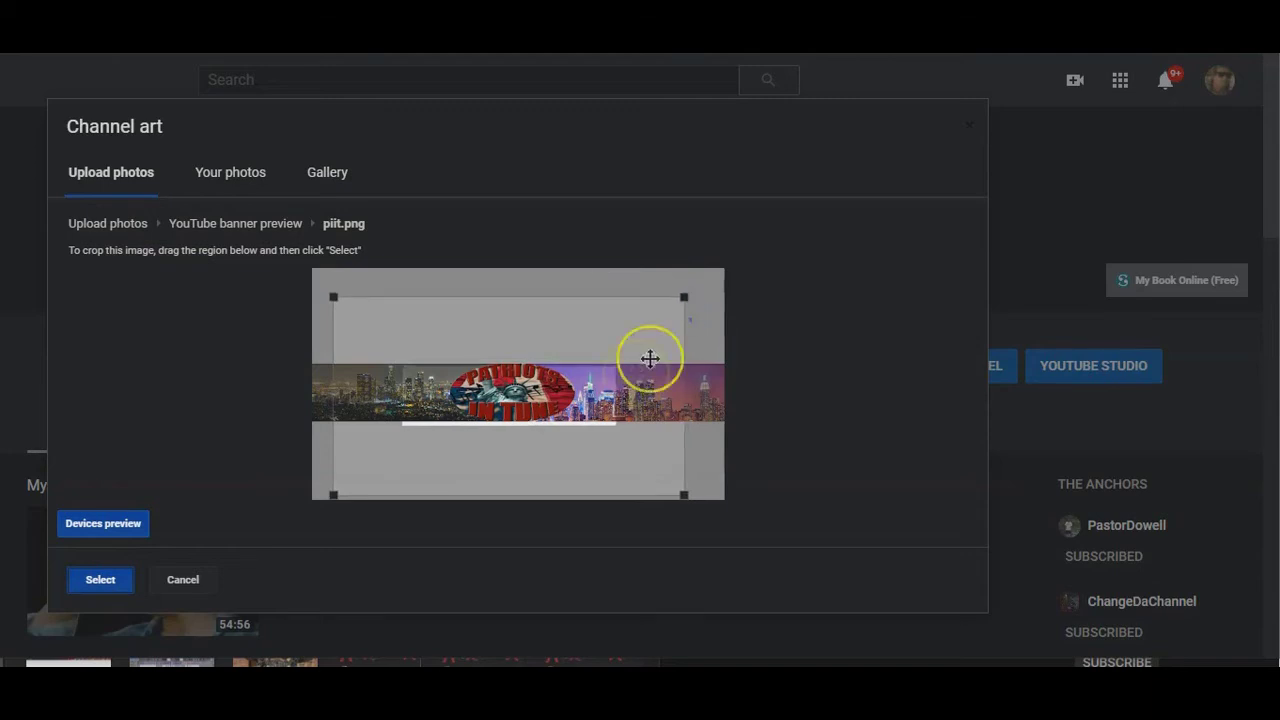
drag(628, 387, 638, 387)
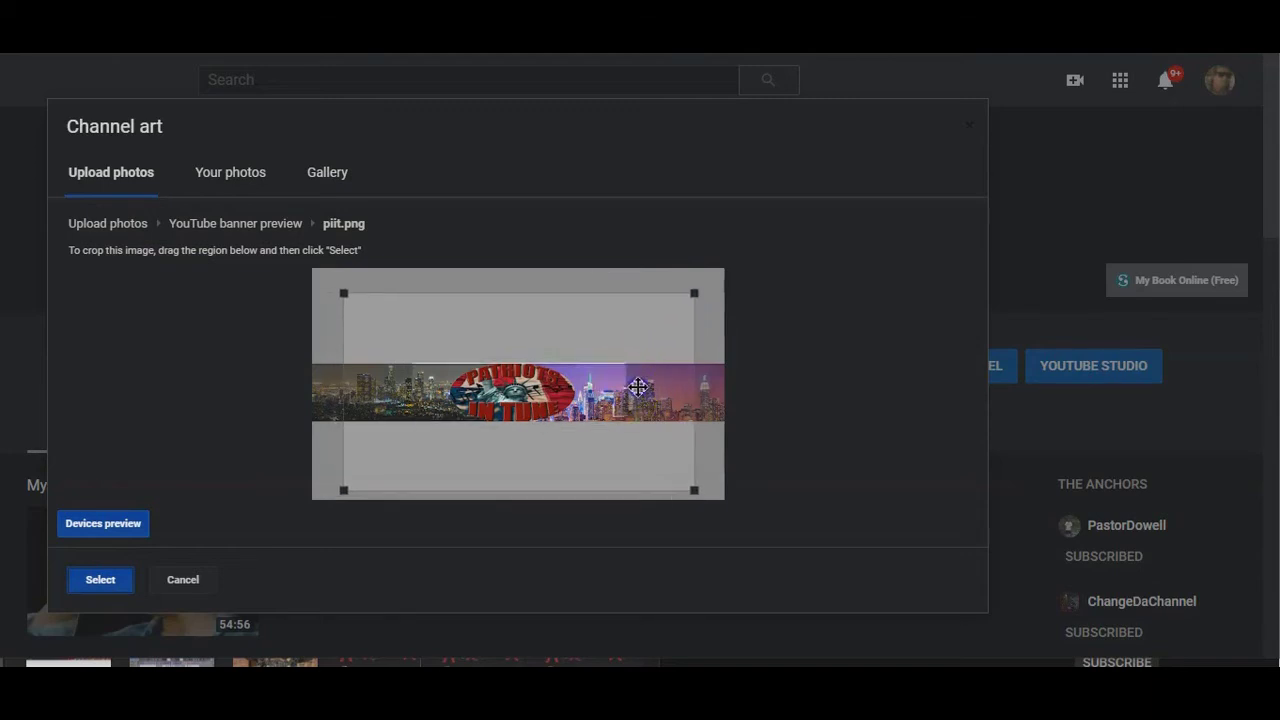
drag(694, 293, 691, 296)
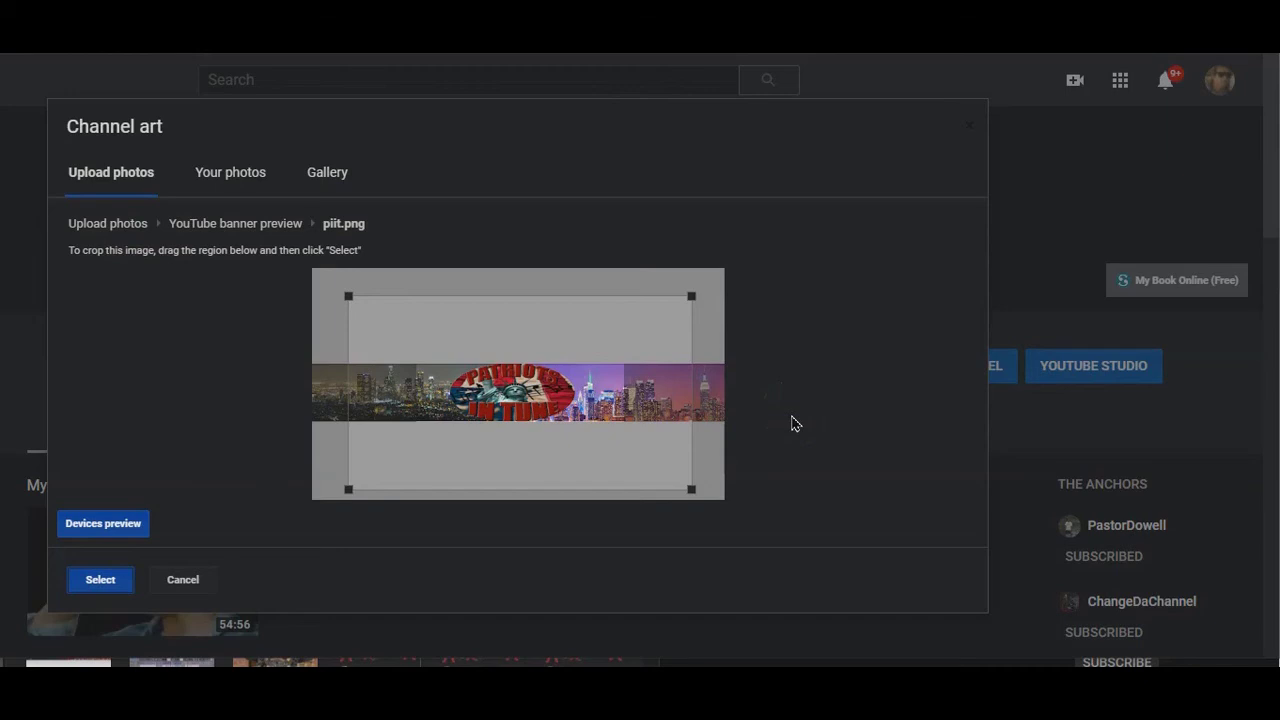
drag(560, 430, 554, 430)
click(118, 530)
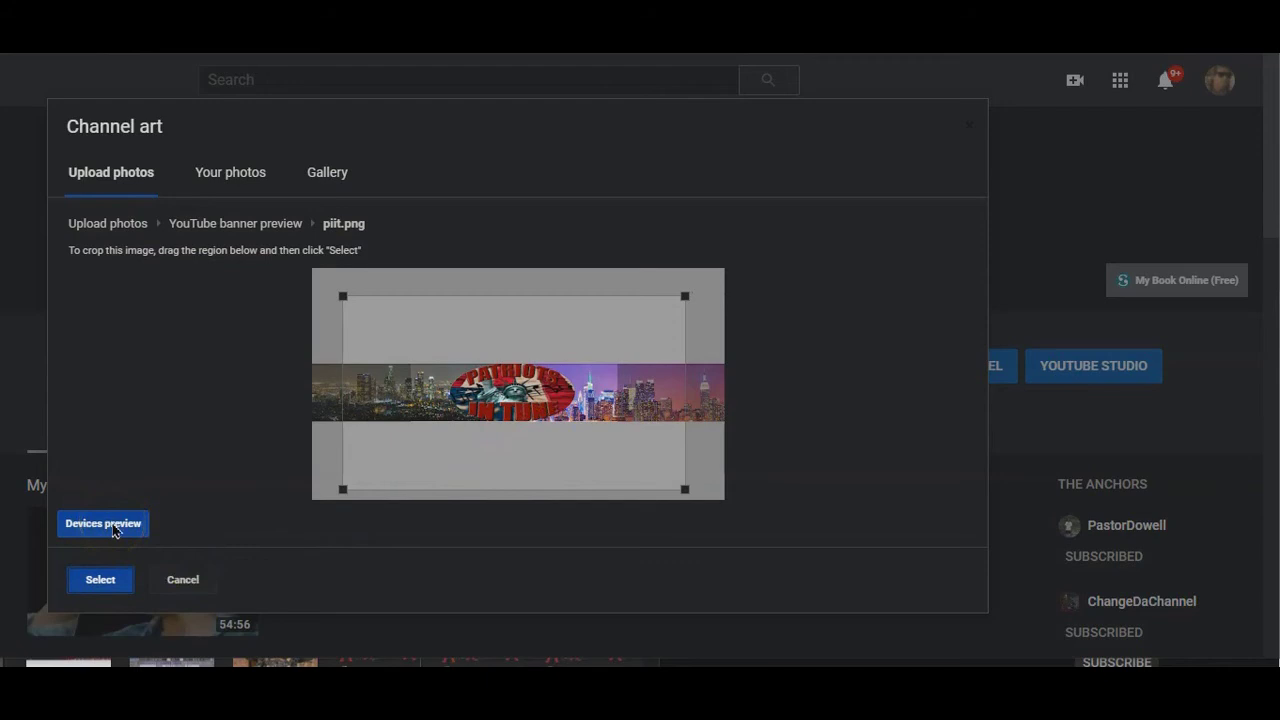
Preview the cropped skyline banner on devices and apply it with Select
click(115, 530)
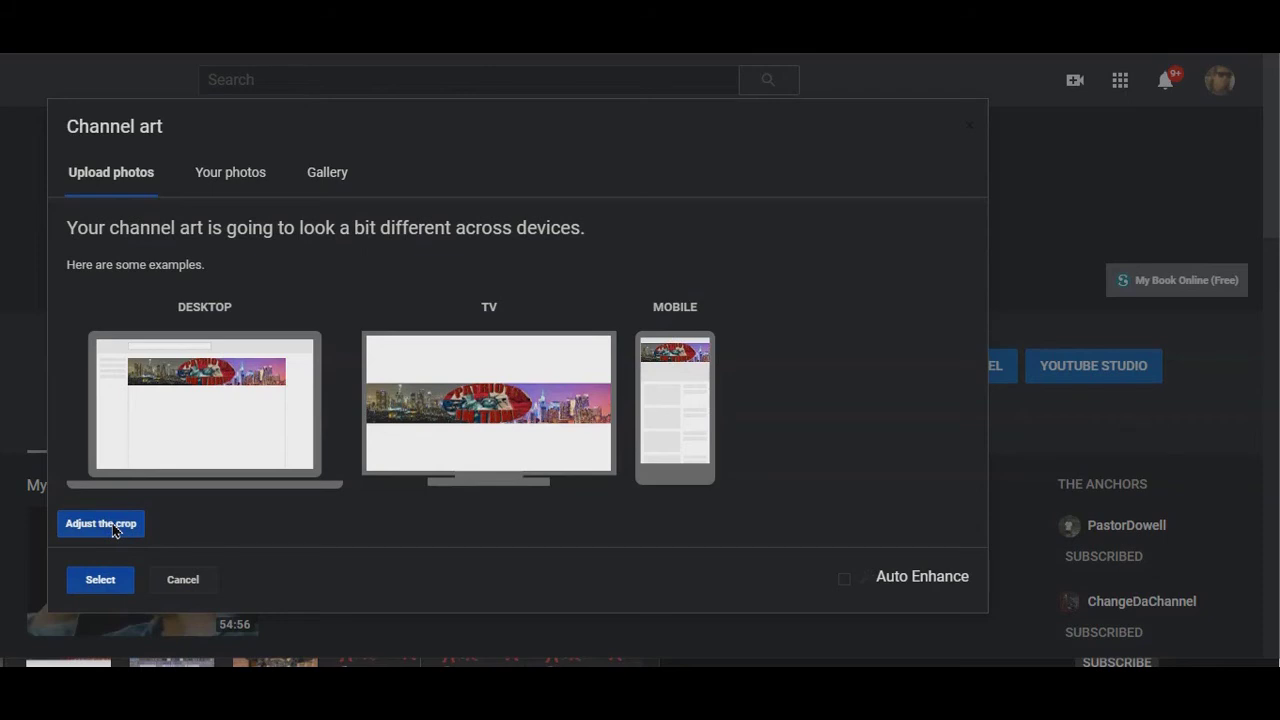
click(100, 580)
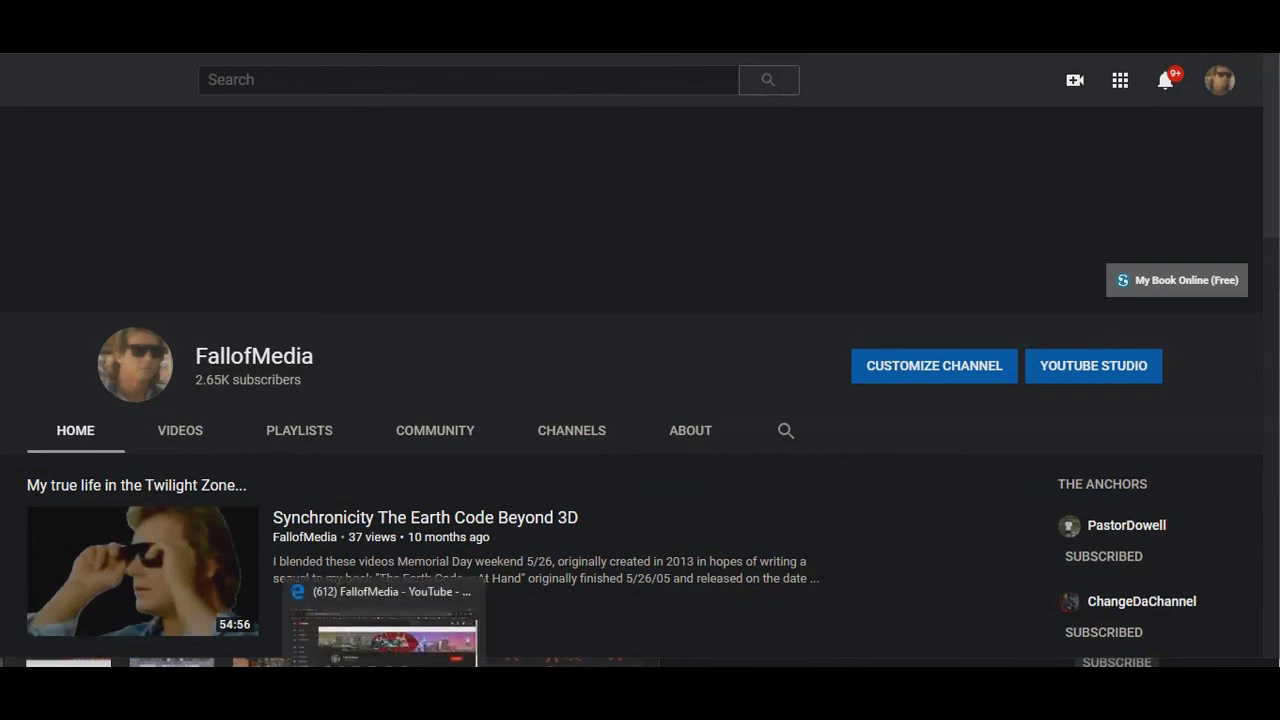
Switch to the visitor-view browser window showing the FallofMedia skyline banner
click(395, 640)
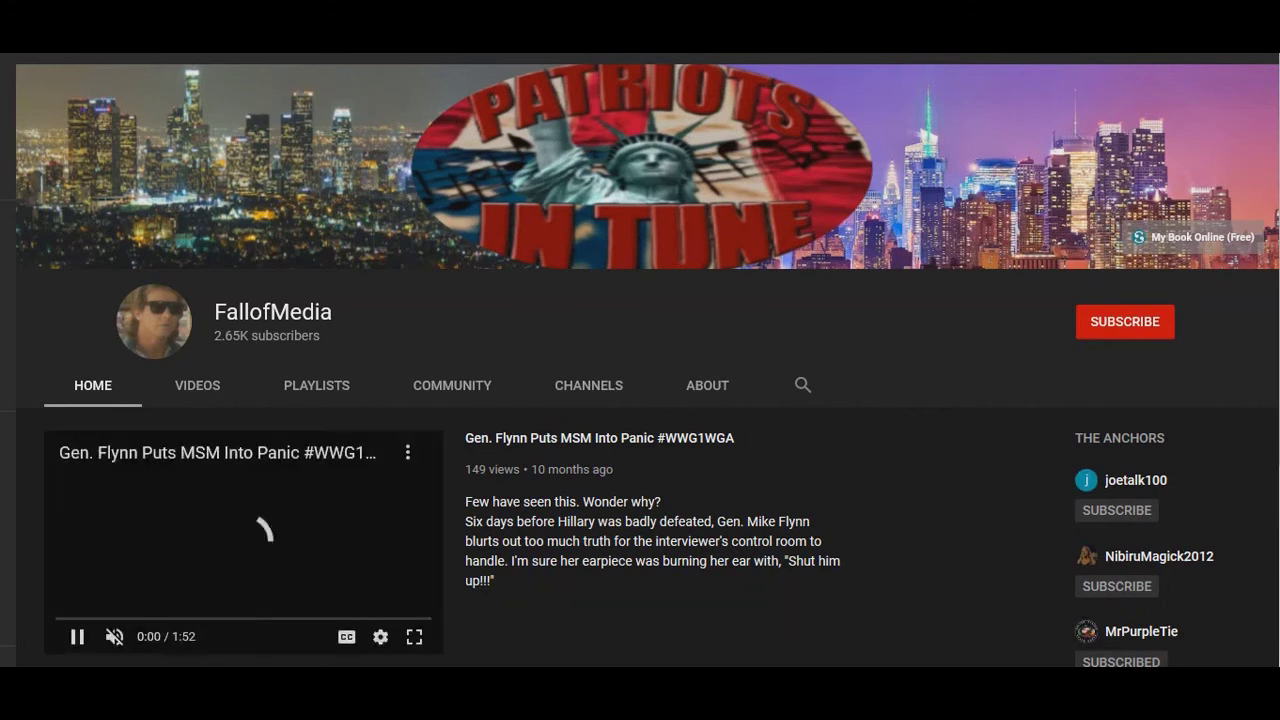